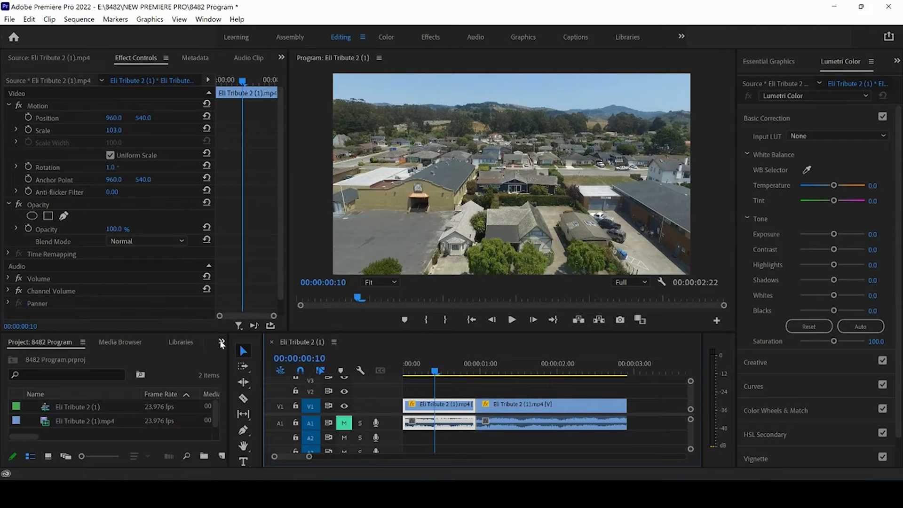
Enlarge the project and timeline area and bring up the Effects panel
drag(211, 332, 216, 291)
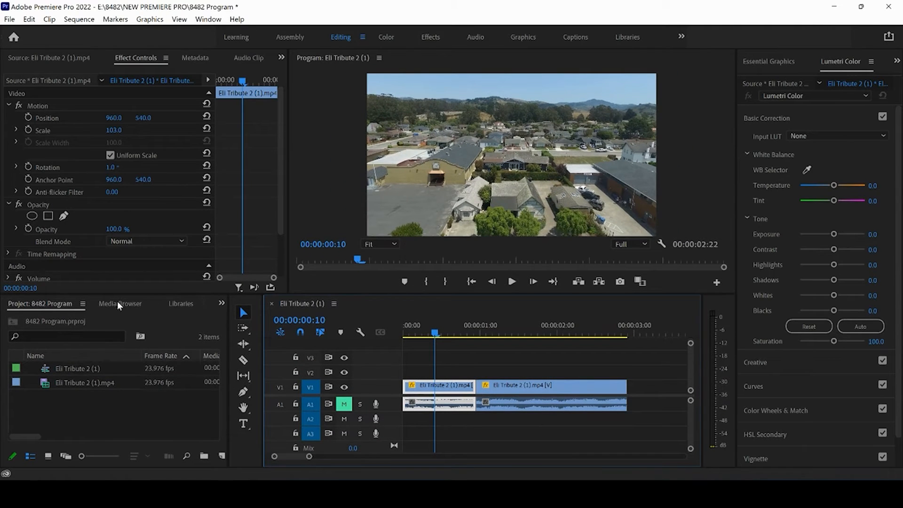
click(221, 304)
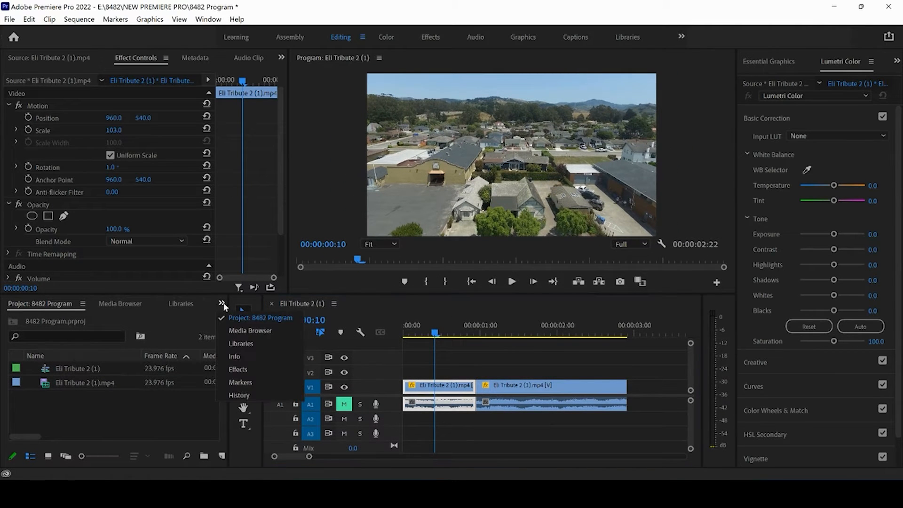
click(236, 370)
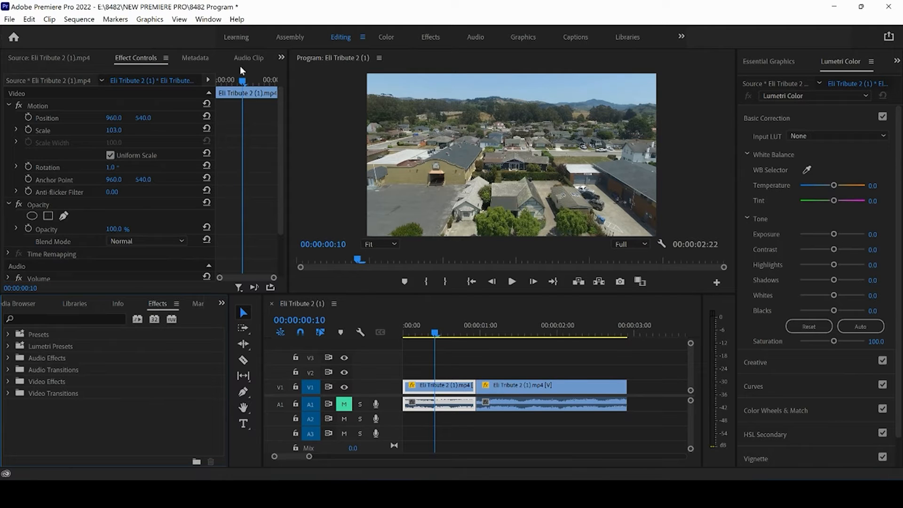
click(210, 21)
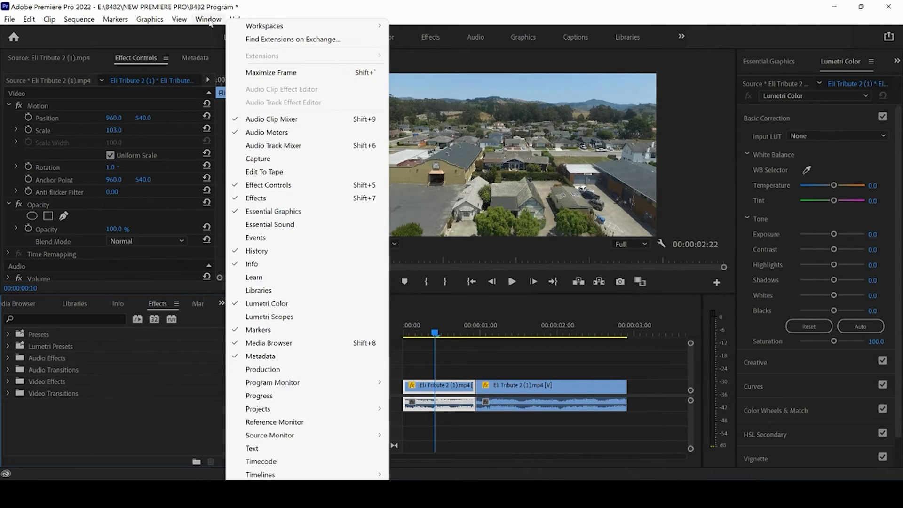
click(259, 198)
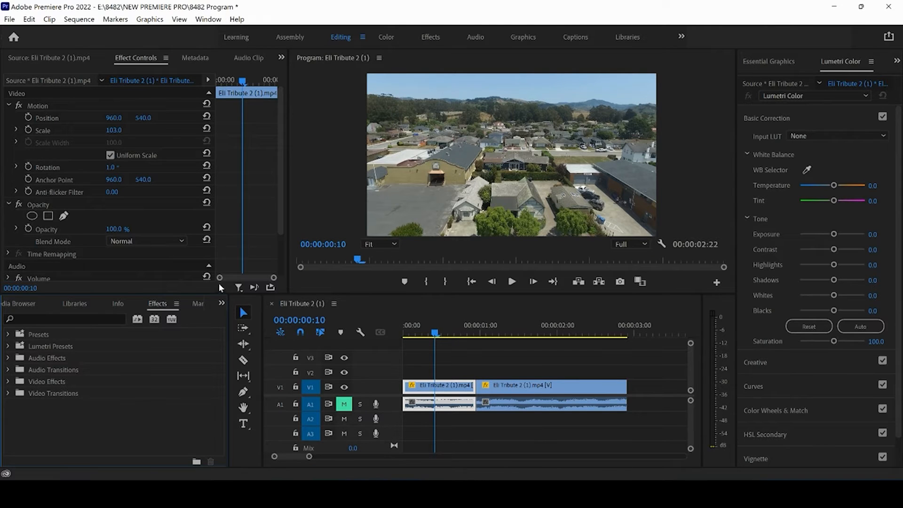
click(208, 19)
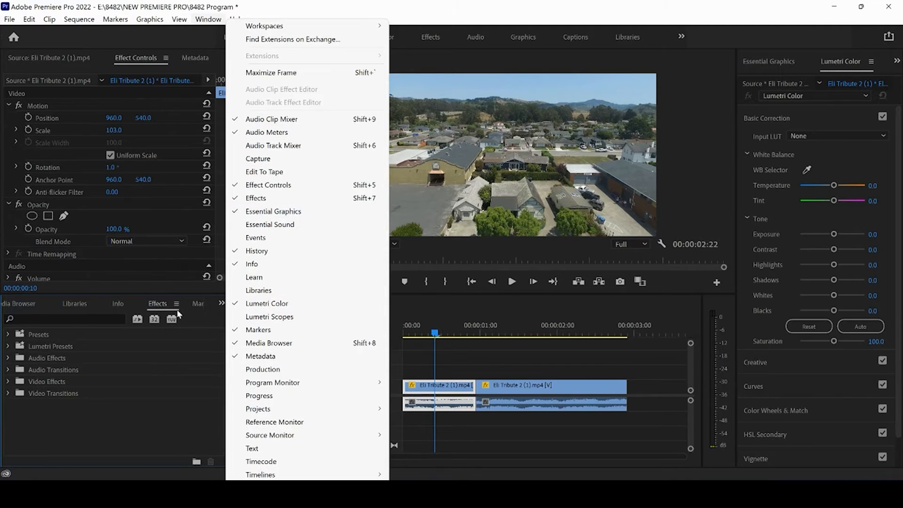
click(156, 305)
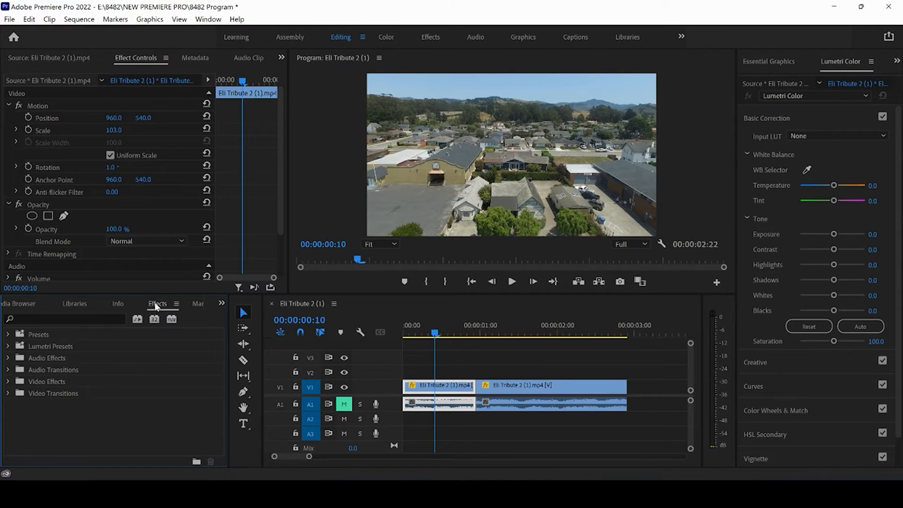
Search the effects for "crop" and apply the Crop effect to both clips on V1
click(85, 318)
text(crop)
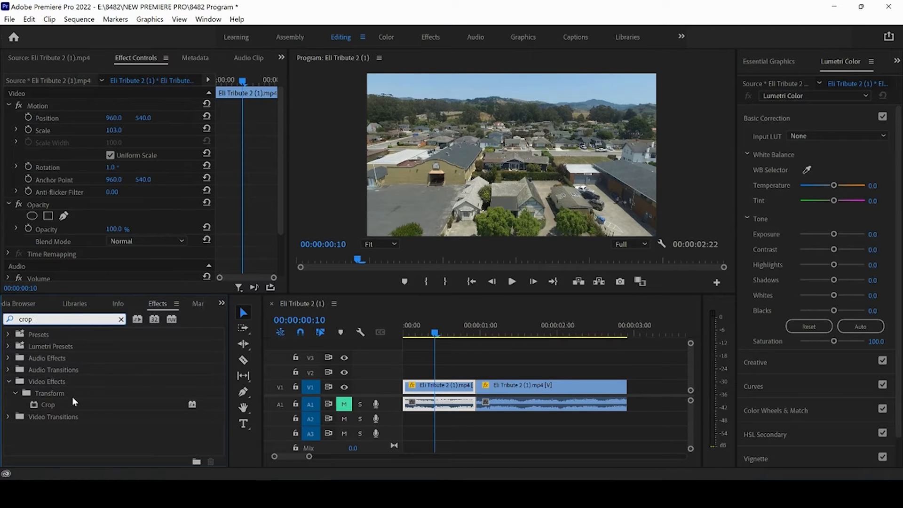
click(50, 404)
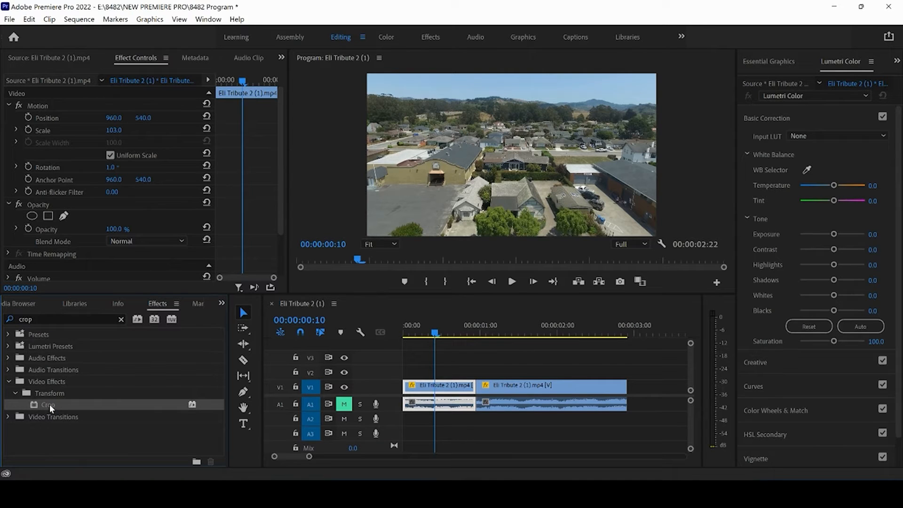
drag(49, 405, 442, 388)
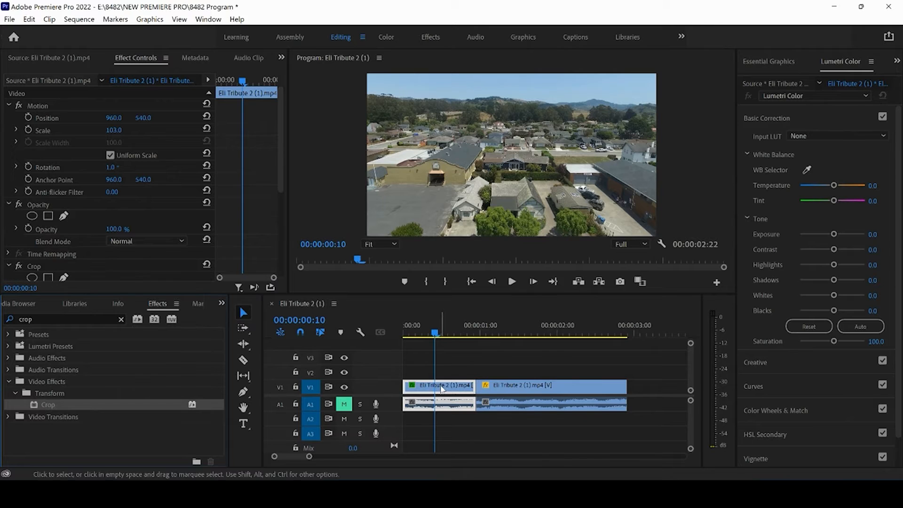
drag(119, 405, 559, 387)
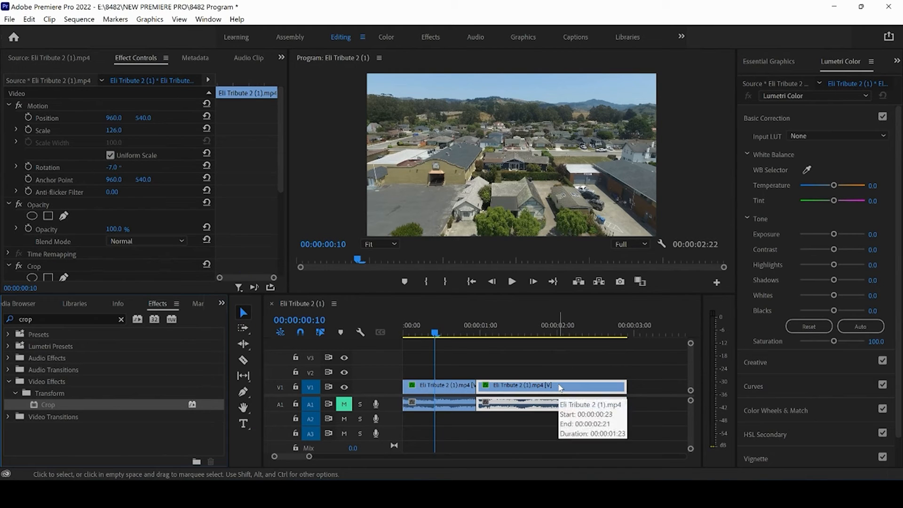
Select only the first clip on V1 and set its Crop Left value to 50%
click(483, 352)
click(448, 386)
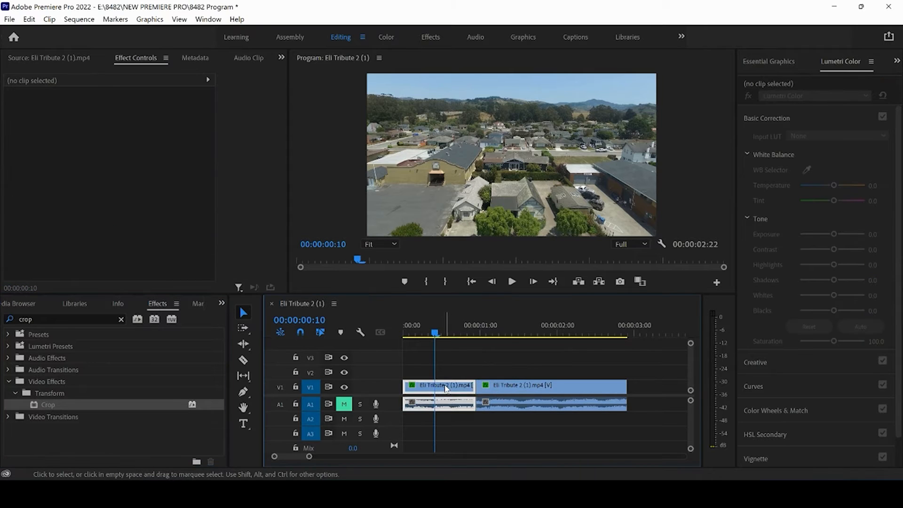
drag(493, 332, 436, 325)
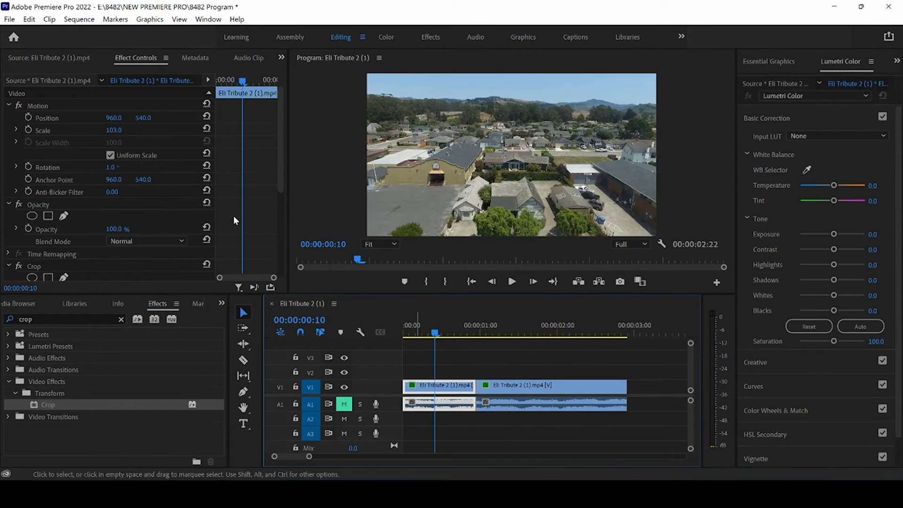
drag(281, 157, 279, 235)
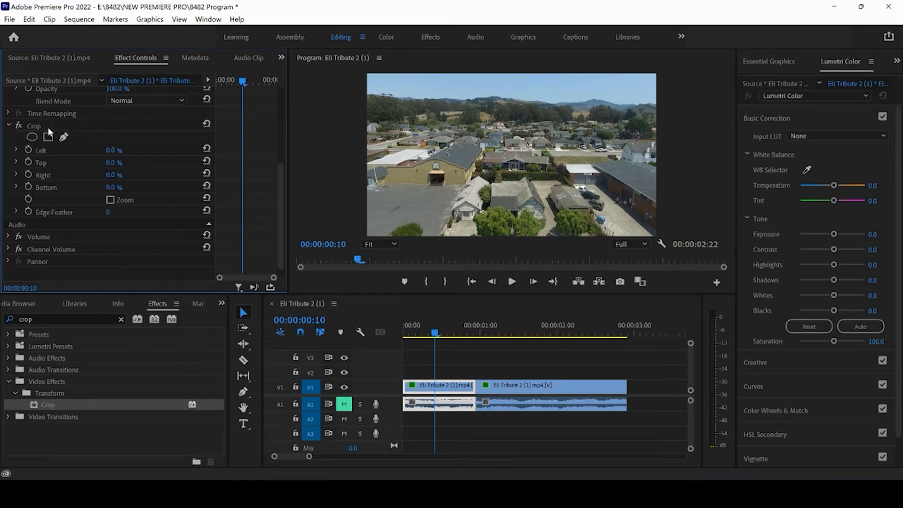
click(9, 126)
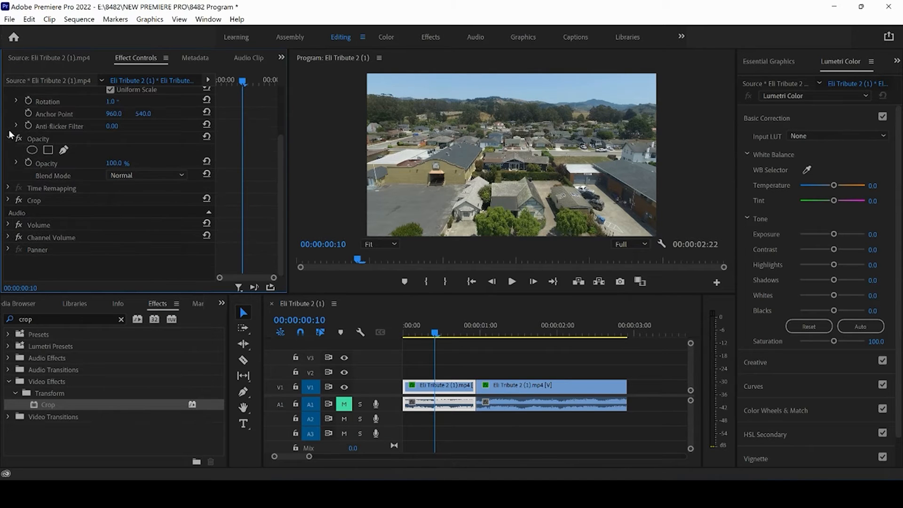
click(9, 200)
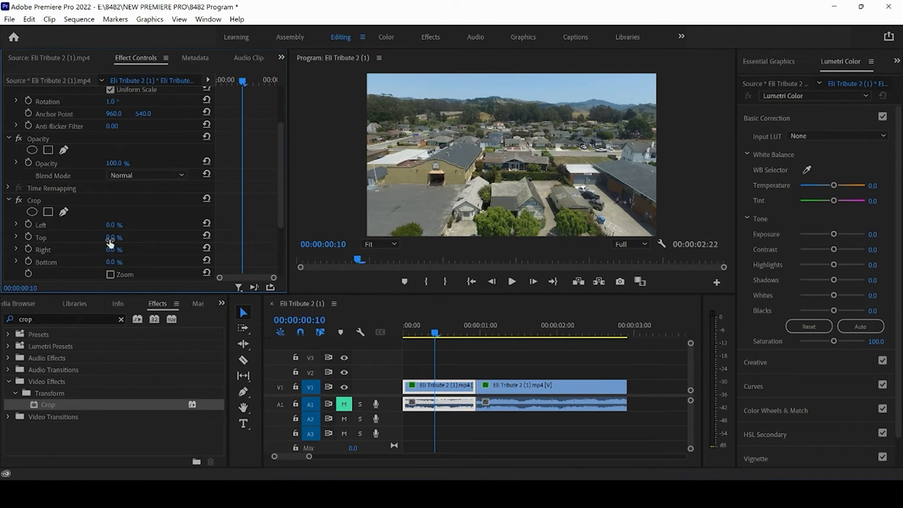
drag(279, 186, 277, 220)
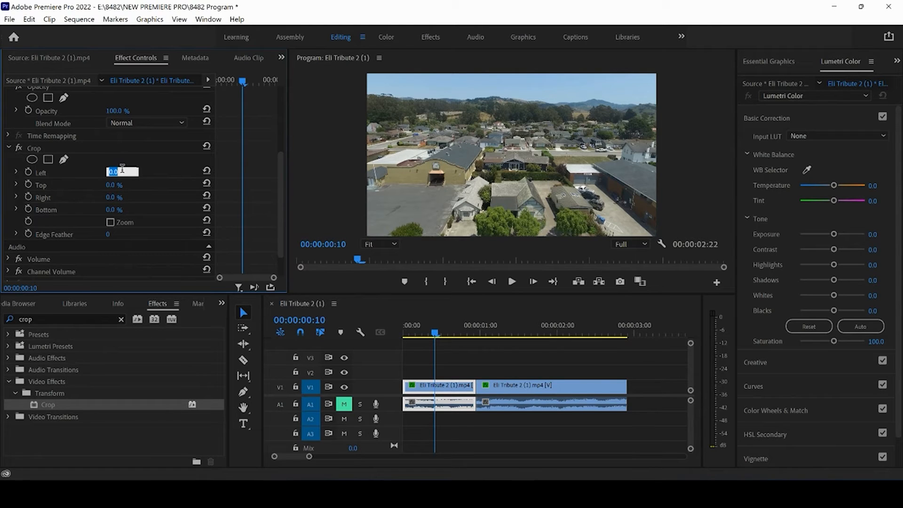
text(50)
key(Return)
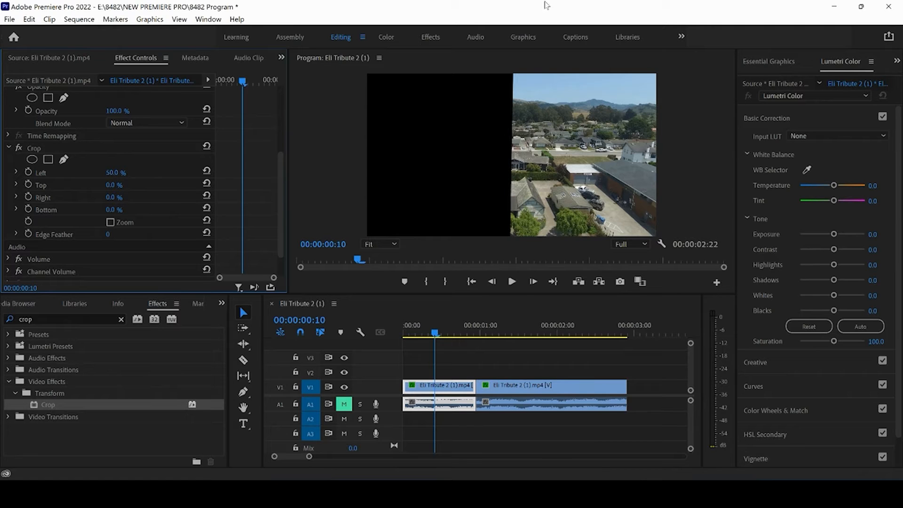
Place the playhead at 00:00:00:12 and reset the first clip's Crop Left value
click(435, 333)
mouse_move(434, 332)
mouse_down()
mouse_move(394, 325)
mouse_move(472, 332)
mouse_move(441, 331)
mouse_up()
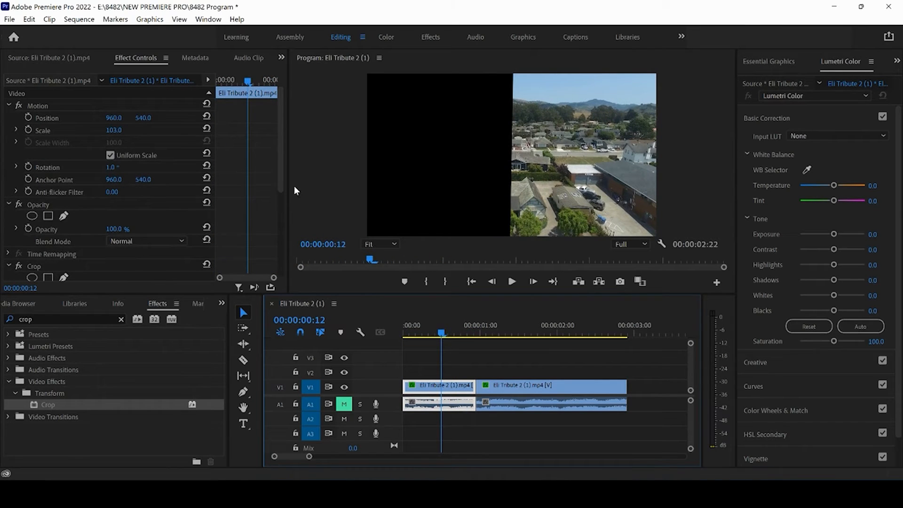
drag(281, 174, 279, 247)
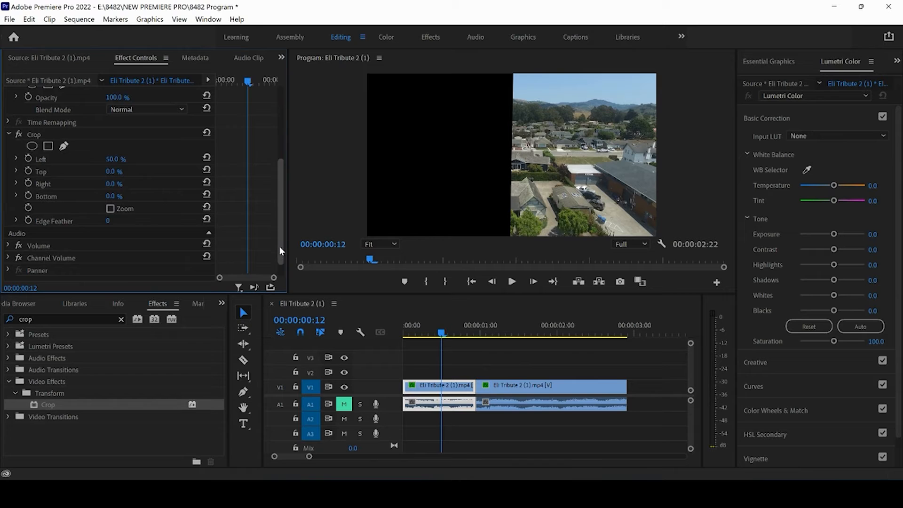
click(206, 156)
Try a Crop Top value of 50% on the first clip and reset it
click(113, 171)
text(5)
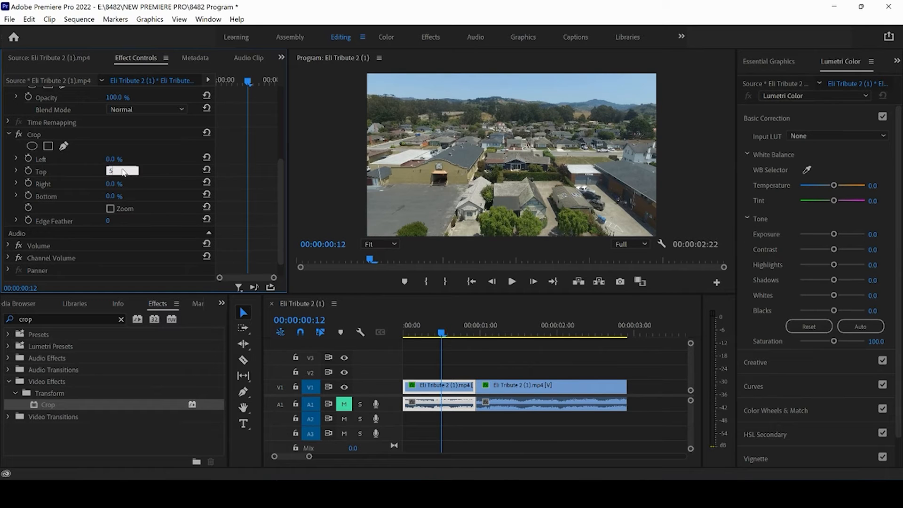
text(0)
key(Return)
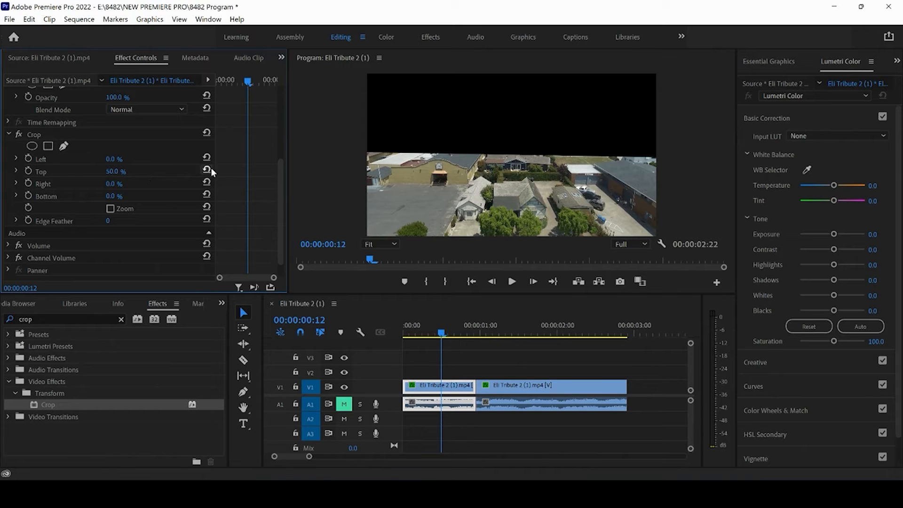
click(207, 169)
Try a Crop Right value of 25% on the first clip and reset it
click(122, 182)
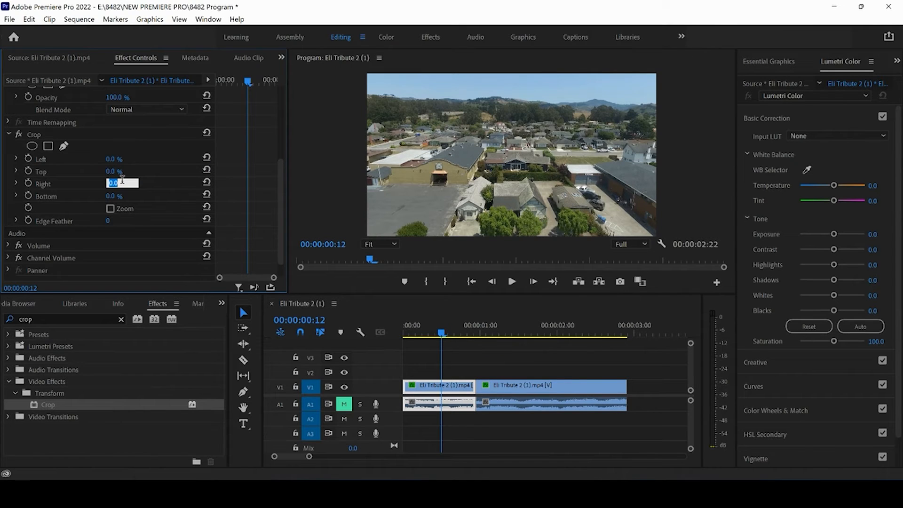
text(25)
key(Return)
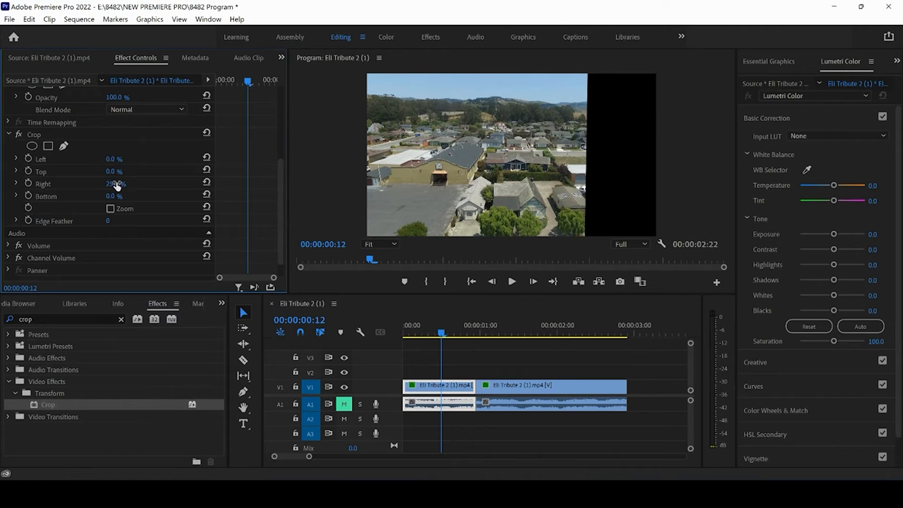
click(206, 182)
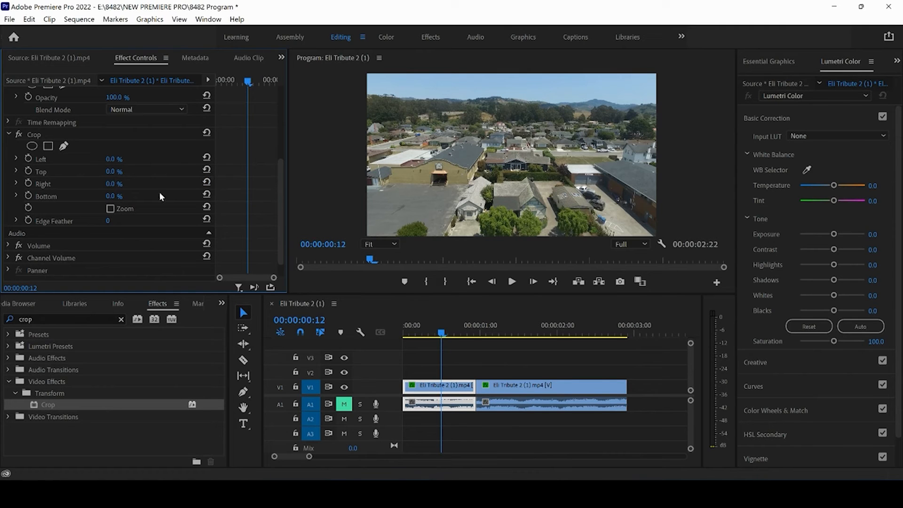
Try a Crop Bottom value of 50% on the first clip and reset it
click(113, 196)
text(50)
key(Return)
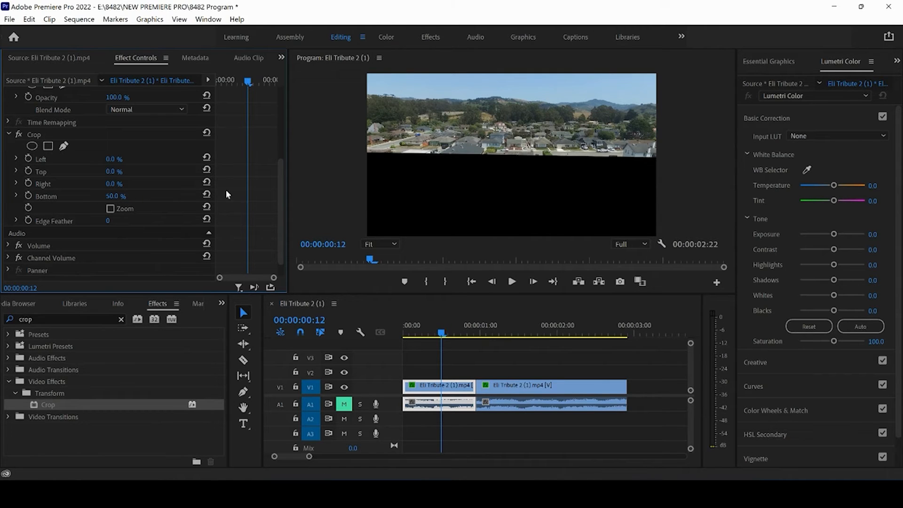
click(207, 194)
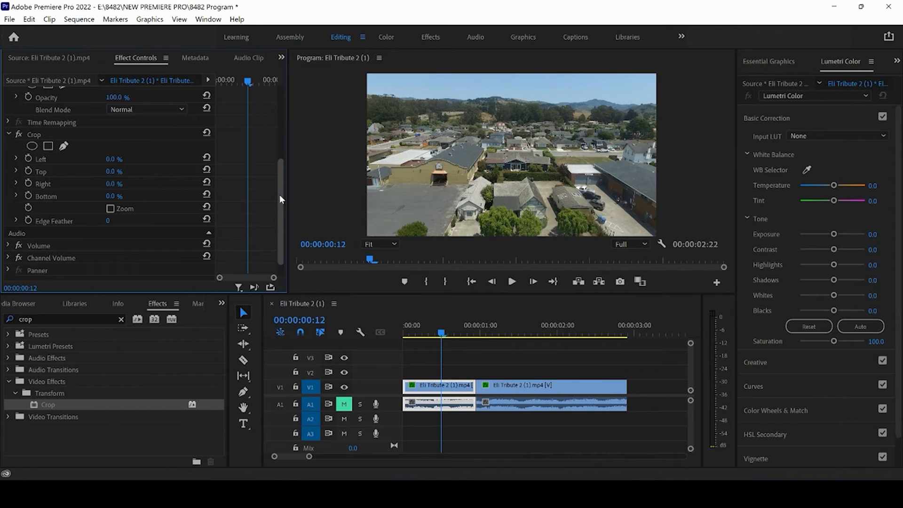
Reset the Motion settings of both clips to scale 100 and rotation 0
drag(279, 194, 278, 103)
scroll(221, 154, down, 5)
click(504, 362)
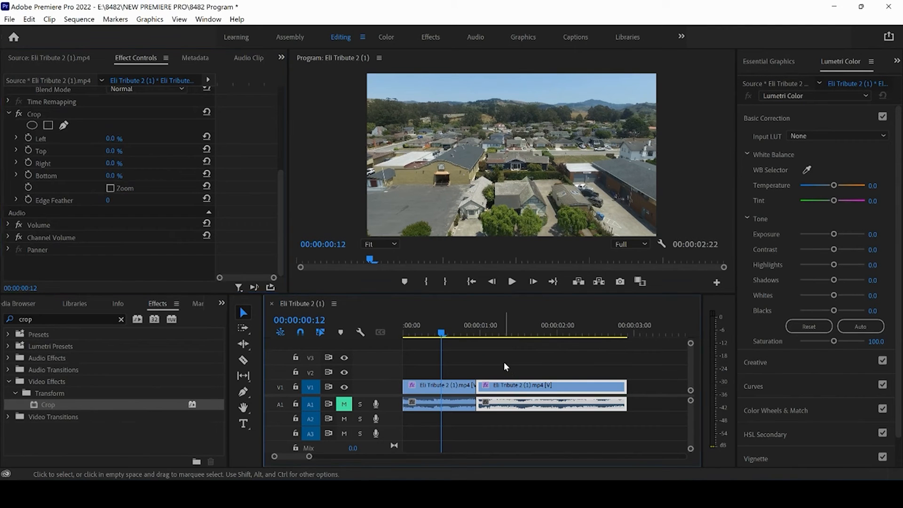
Move the first clip's audio down to A2 and its video up to V2
drag(450, 410, 450, 425)
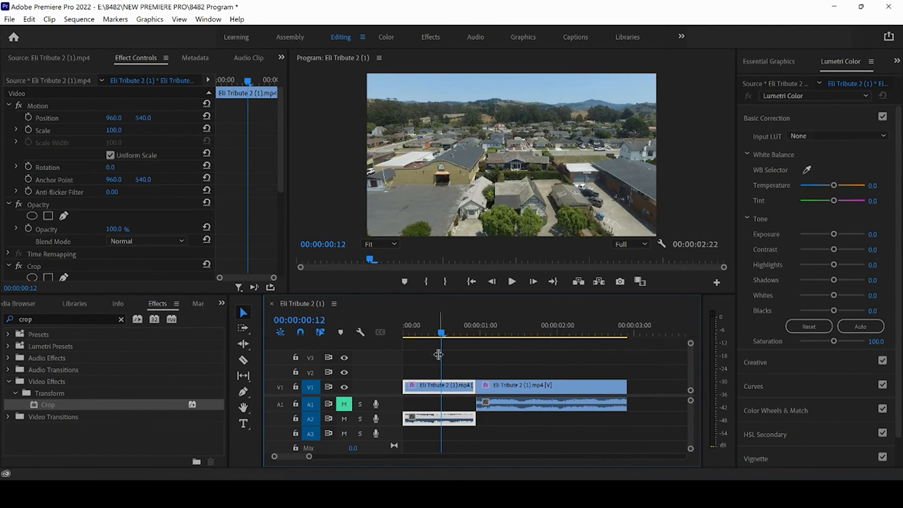
drag(431, 389, 425, 371)
click(423, 357)
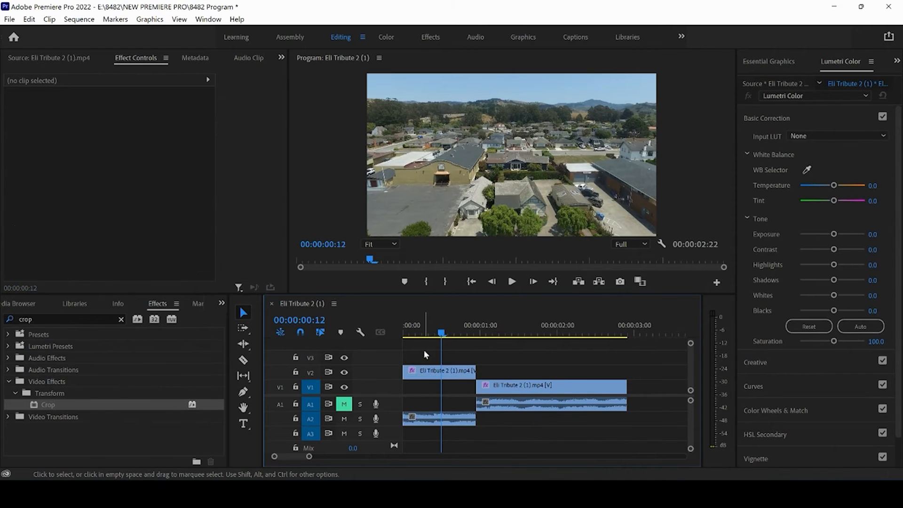
Set the Crop Bottom value of the clip on V2 to 50%
click(424, 375)
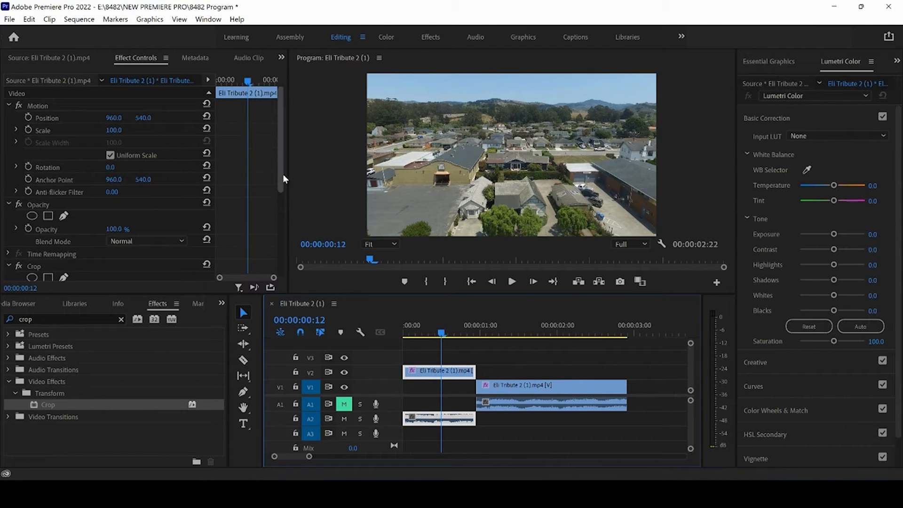
drag(279, 175, 281, 249)
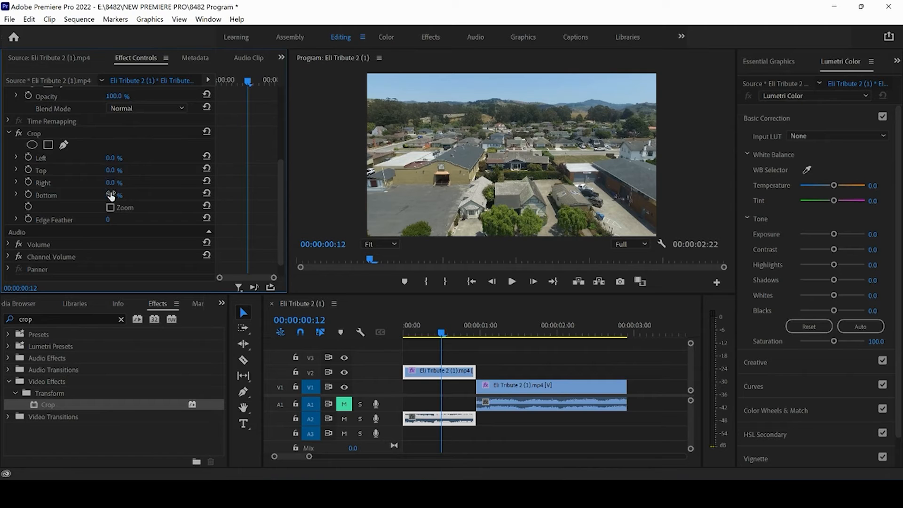
text(50)
key(Return)
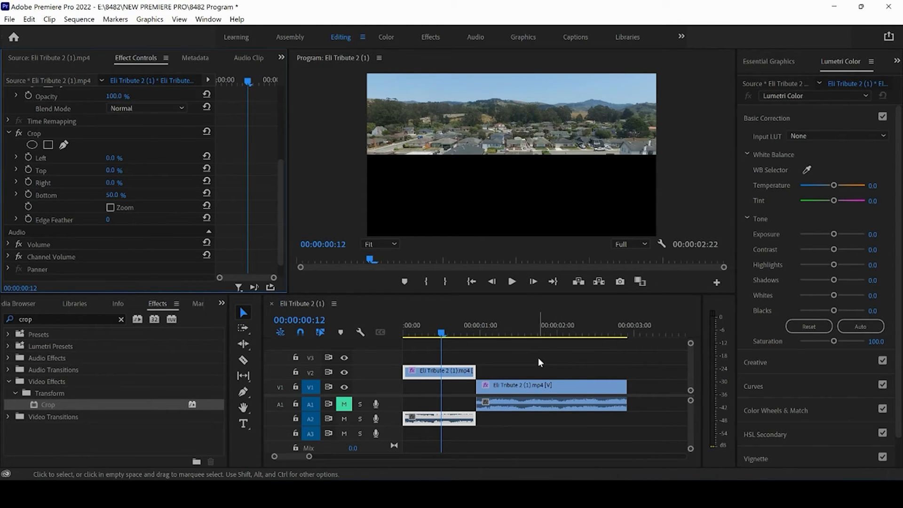
Move the second clip to the start of V1 beneath the cropped clip and mute track A2
drag(538, 358, 453, 403)
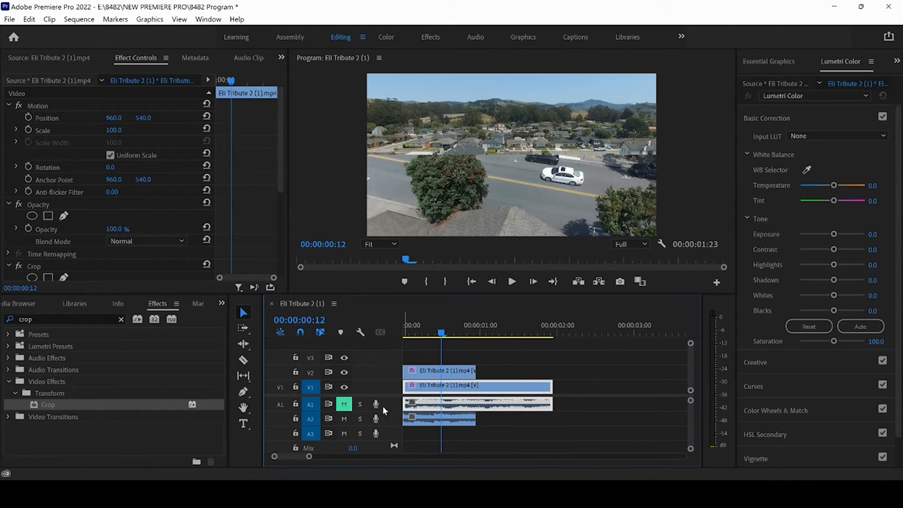
click(344, 419)
Shift the V1 clip downward by setting its vertical Position value to 883
drag(143, 117, 348, 117)
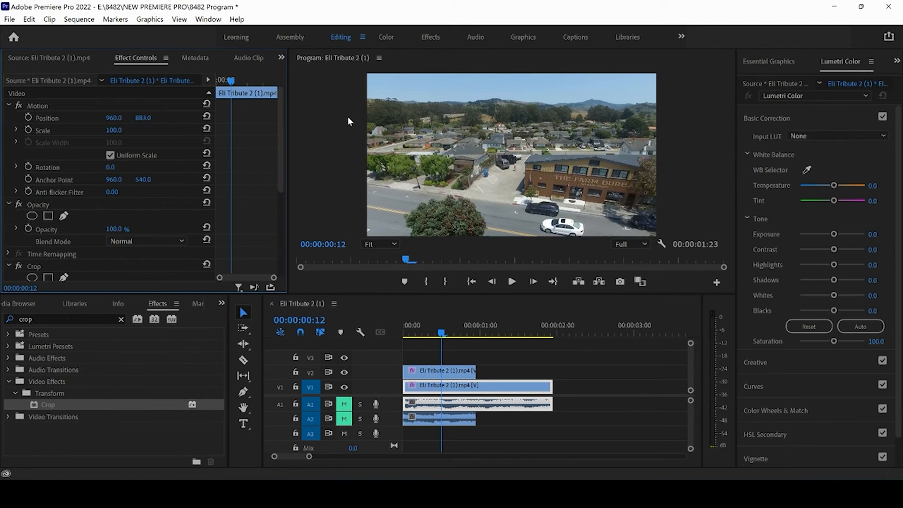
Trim the end of the V1 clip to match the end of the cropped clip on V2
click(419, 333)
drag(419, 334, 438, 337)
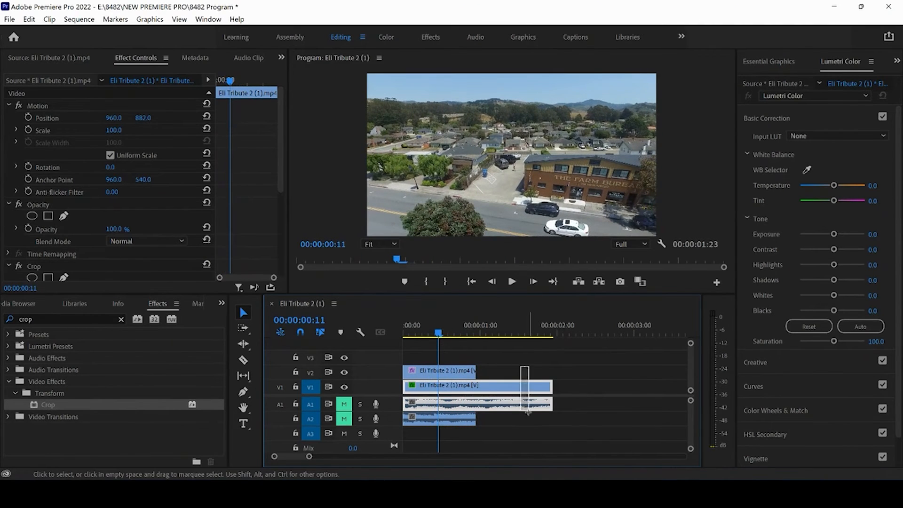
drag(551, 385, 476, 386)
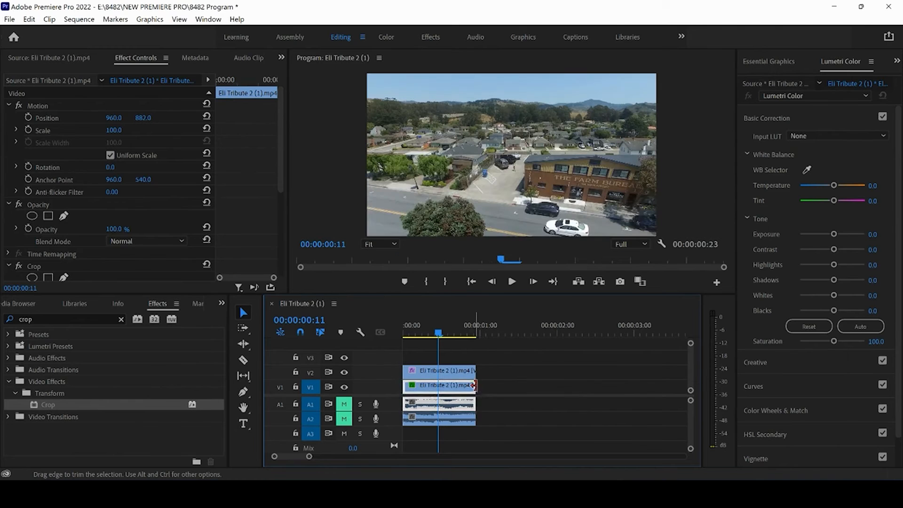
click(500, 382)
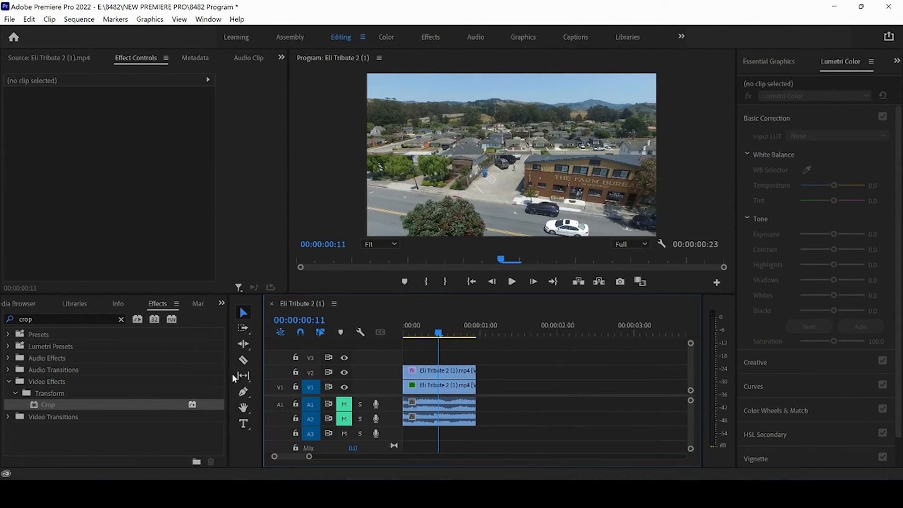
drag(237, 375, 293, 375)
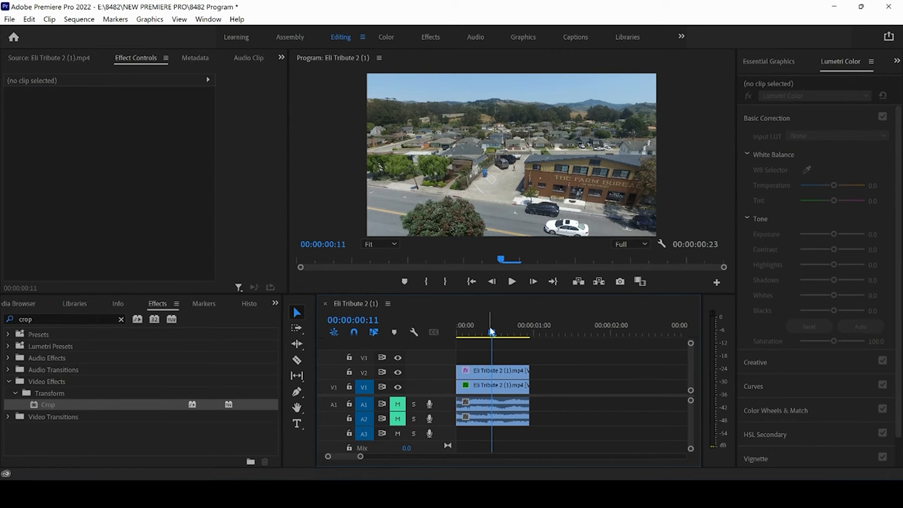
click(477, 333)
drag(478, 332, 508, 340)
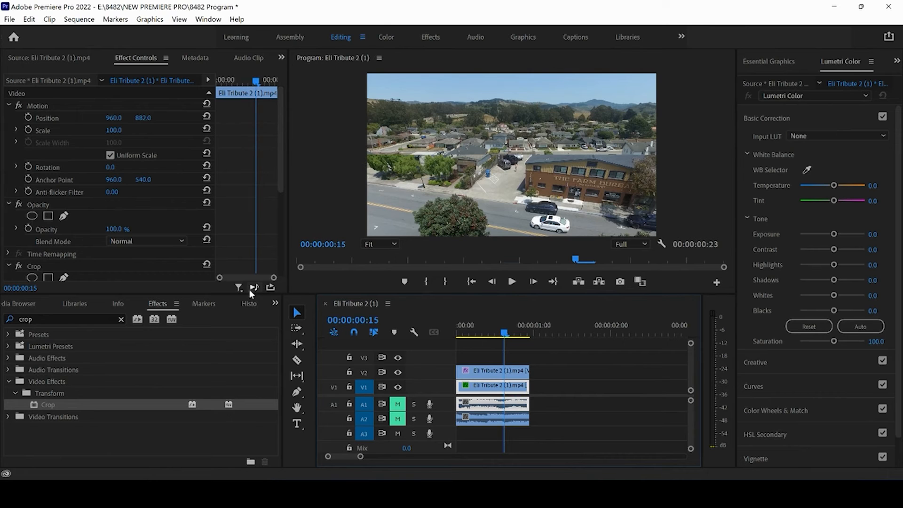
Create a 1920 × 1080 color matte at 23.976 fps, sampling its light-blue color 9BC1E1 from the sky in the preview
click(276, 304)
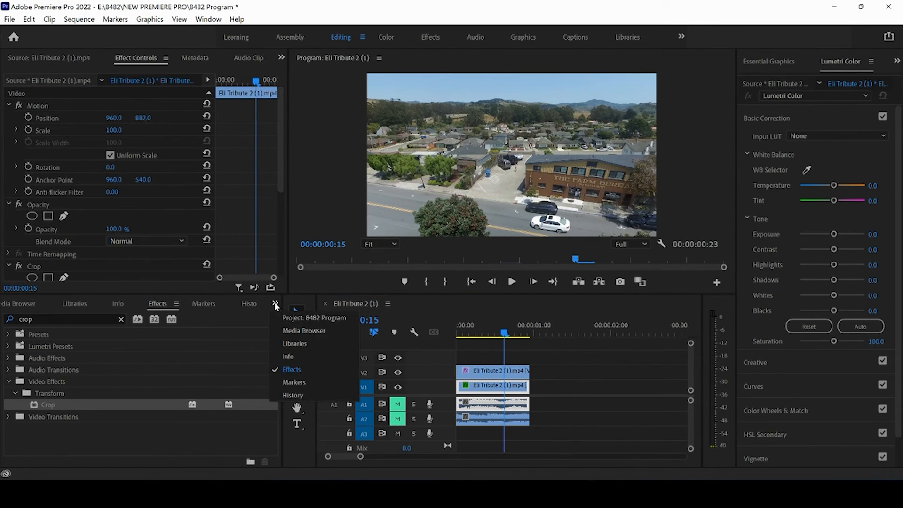
click(288, 318)
click(245, 456)
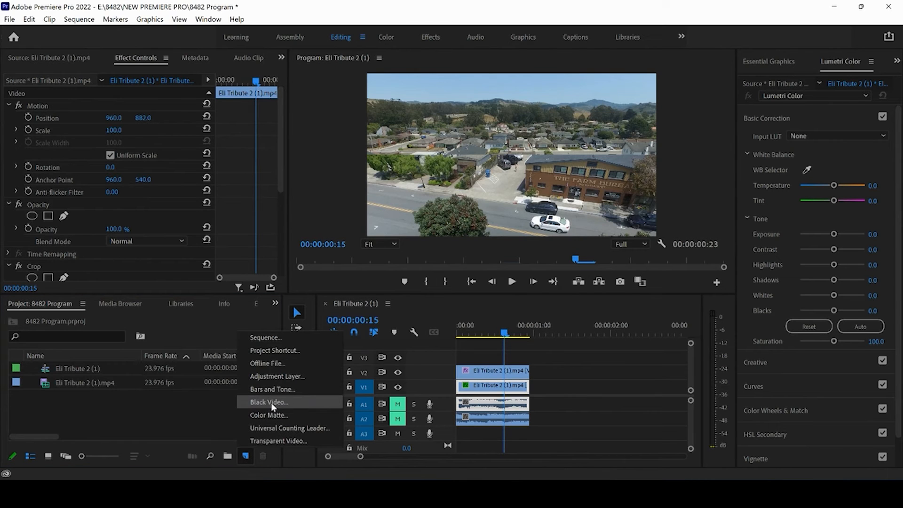
click(269, 415)
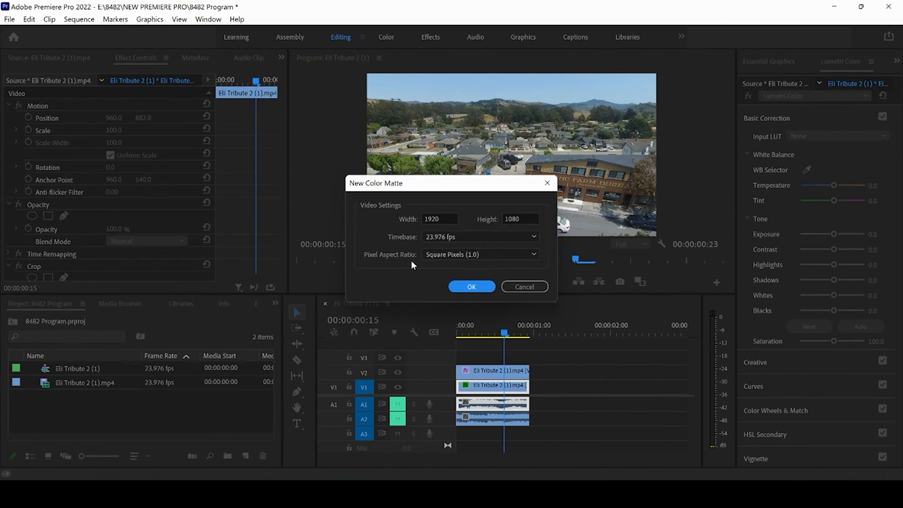
click(467, 293)
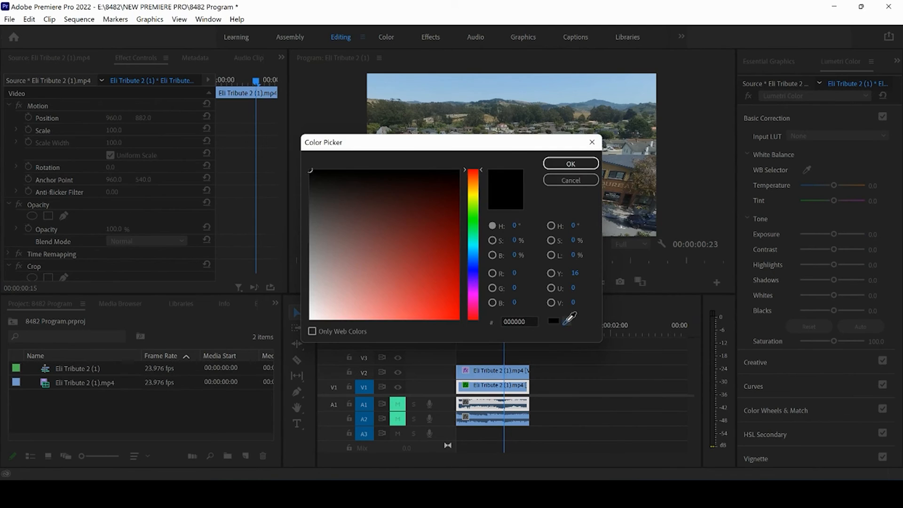
click(568, 320)
click(453, 83)
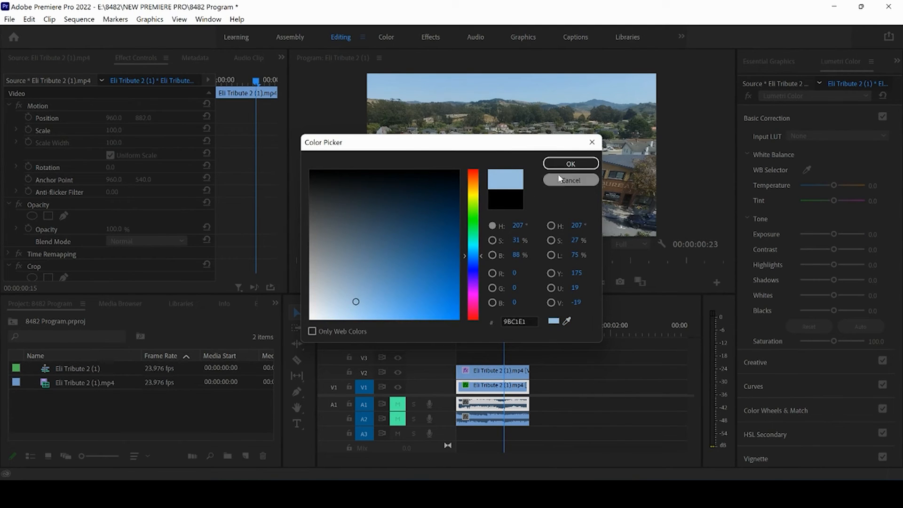
click(570, 163)
click(460, 264)
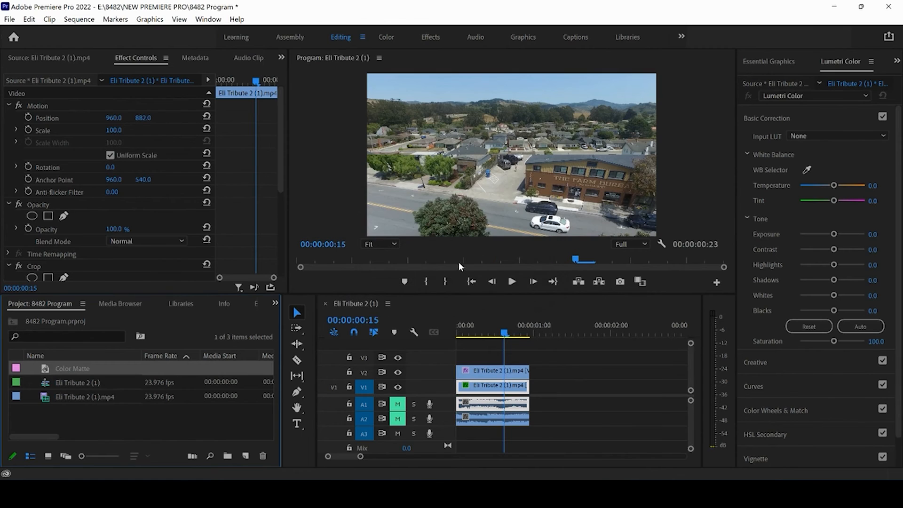
Place the color matte at the start of V3 and cut off the part extending past the clips below
drag(205, 368, 433, 362)
click(522, 364)
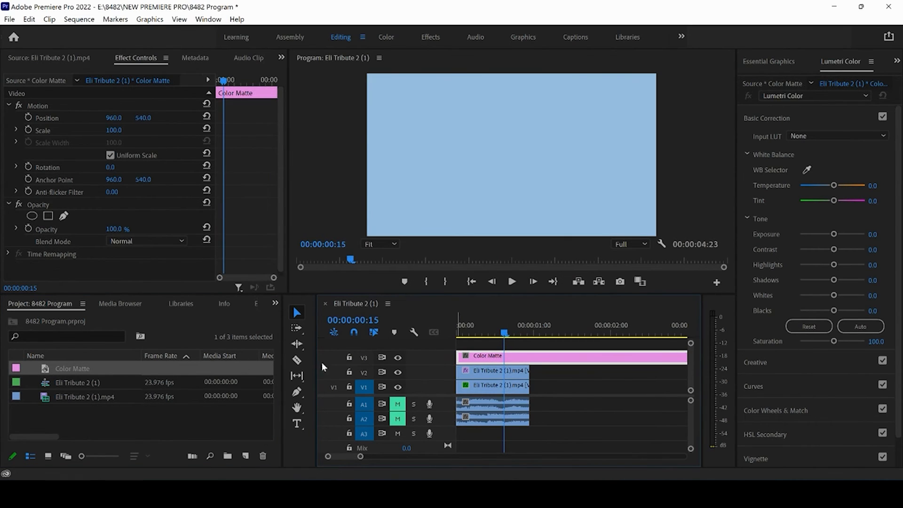
click(297, 361)
click(537, 354)
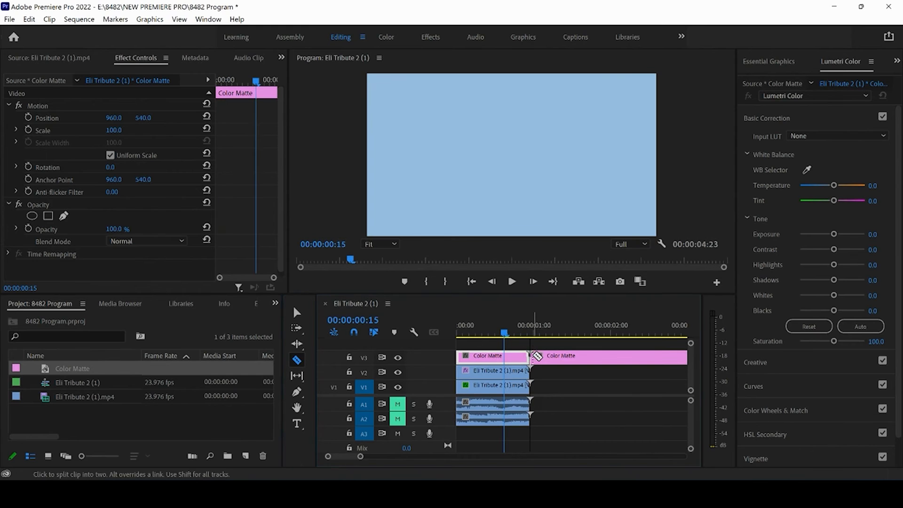
key(v)
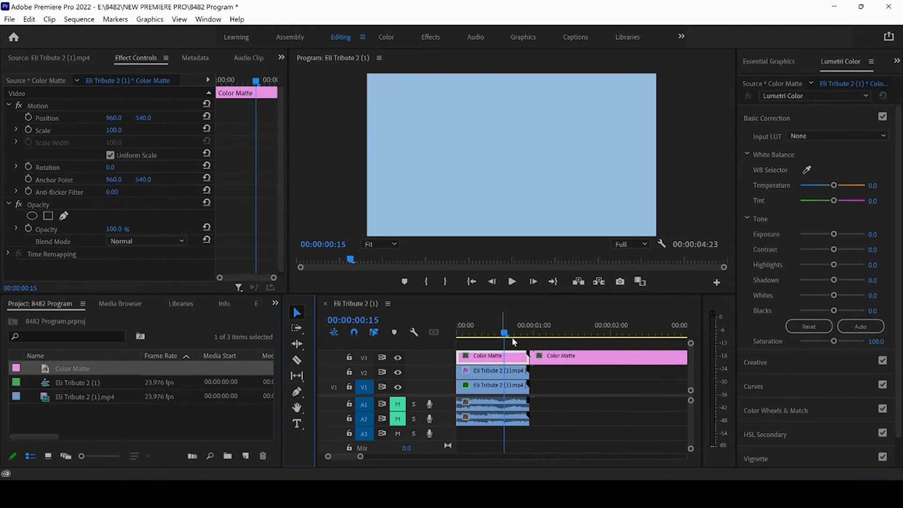
click(562, 357)
key(Delete)
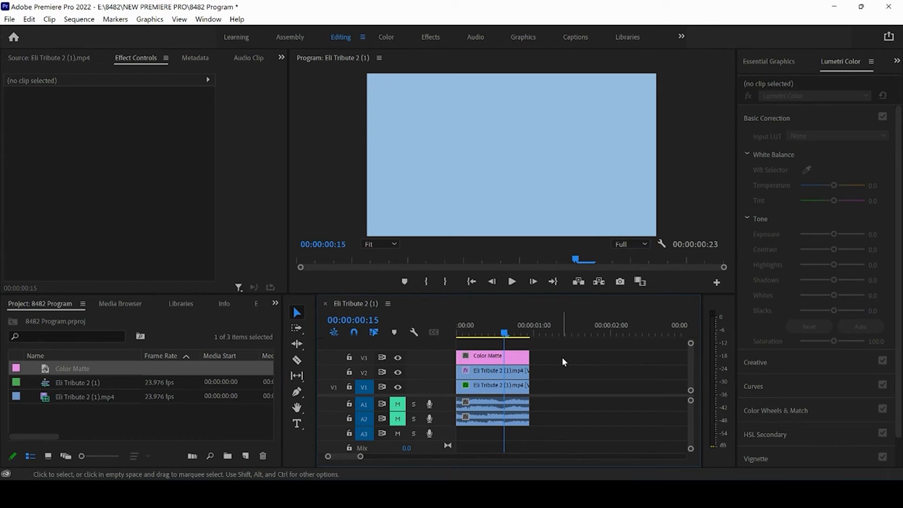
Apply the Crop effect to the color matte on V3
click(493, 360)
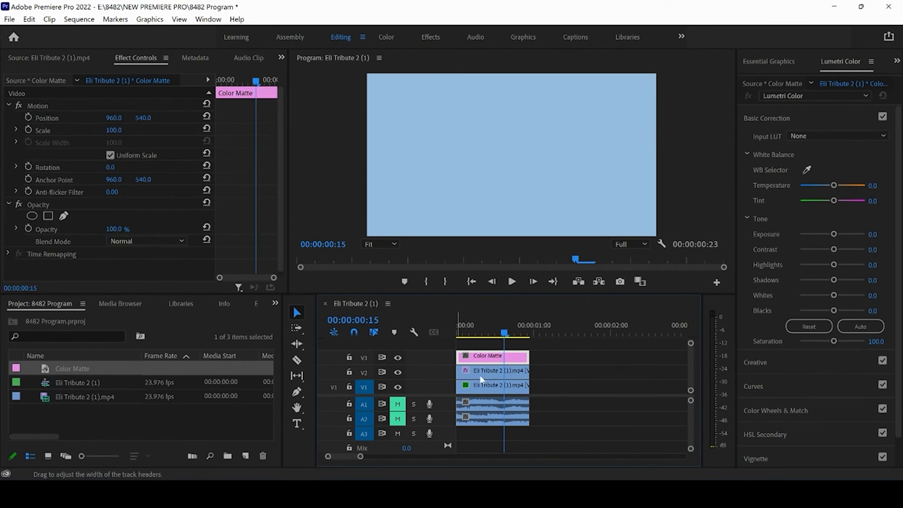
click(255, 307)
drag(65, 406, 482, 359)
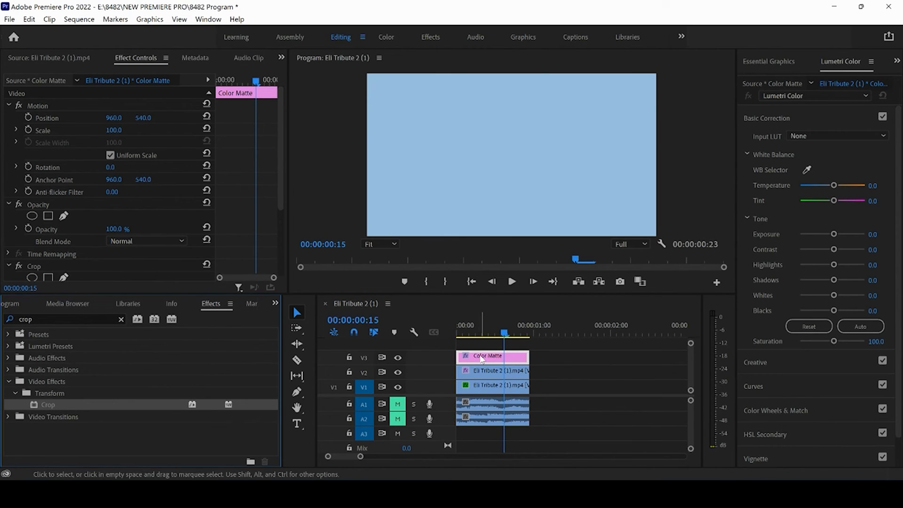
Set the matte's Crop Top and Bottom values to 49.5% each, leaving a thin horizontal divider
drag(281, 202, 278, 270)
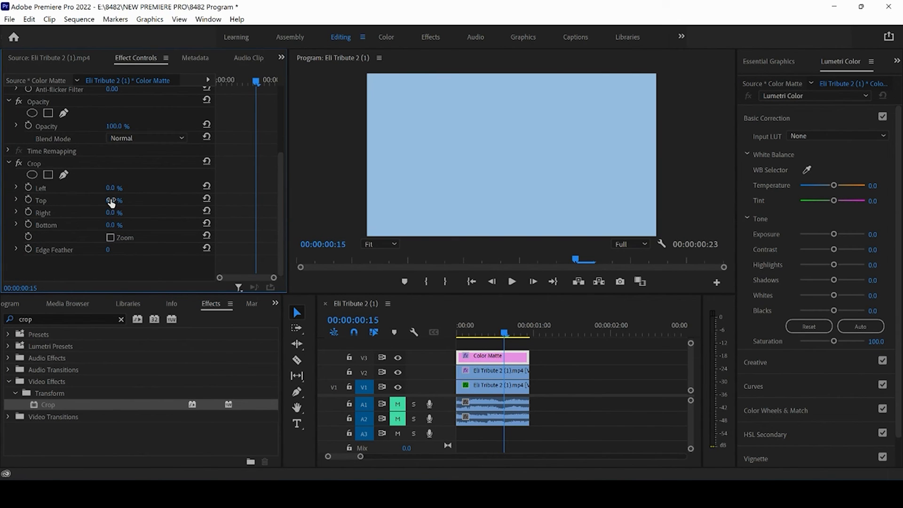
text(49.5)
key(Return)
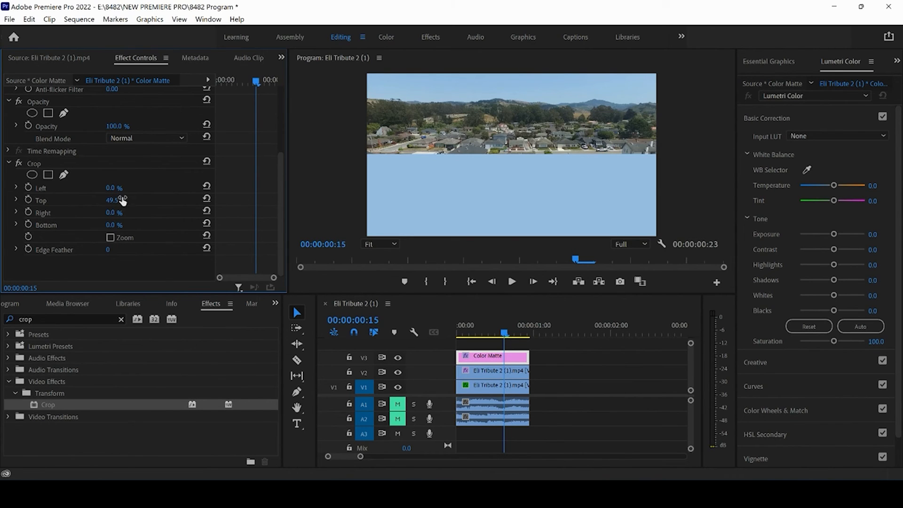
click(117, 224)
text(49.5)
key(Return)
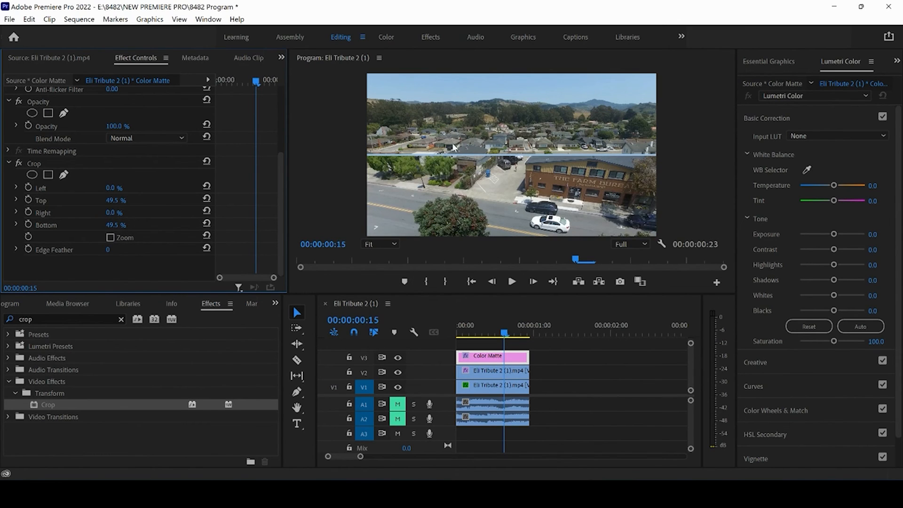
Change the color of the matte on V3 to white (FFFFFF)
mouse_move(486, 331)
mouse_down()
mouse_move(460, 331)
mouse_move(502, 339)
mouse_up()
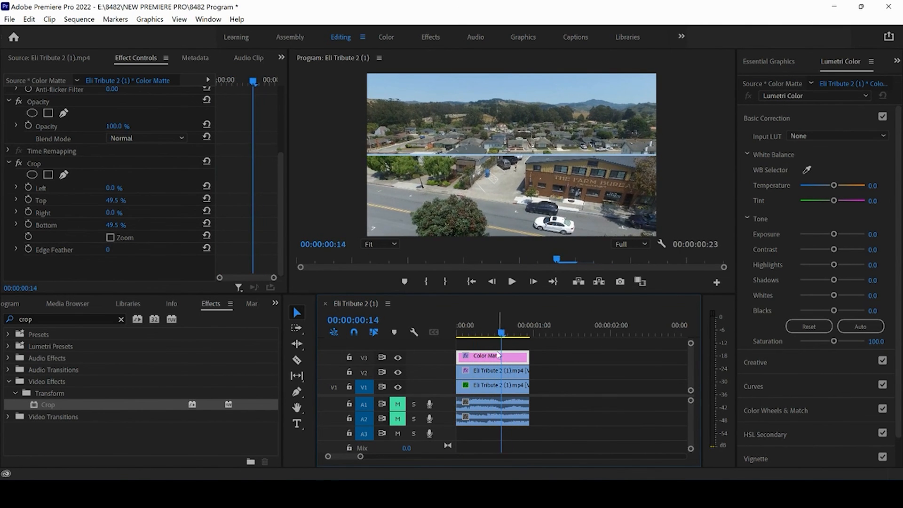
double_click(500, 355)
drag(356, 301, 310, 319)
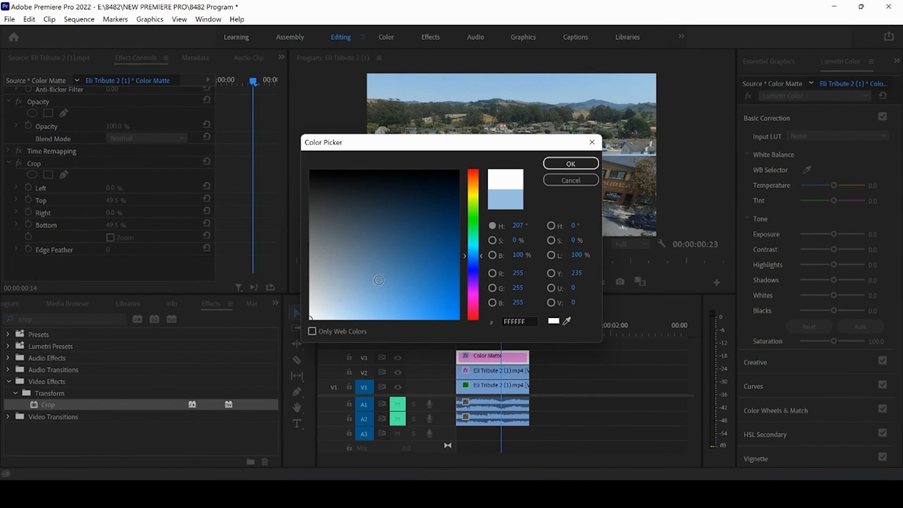
click(568, 163)
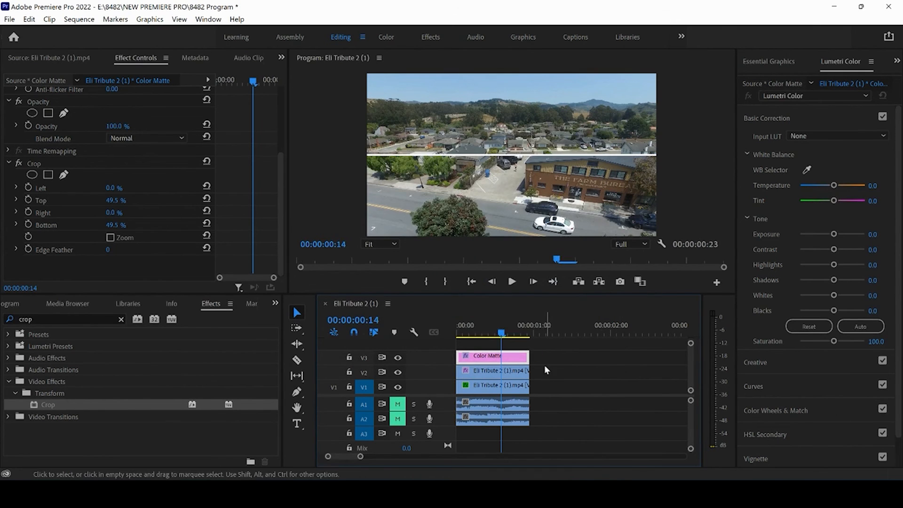
Examine the split-screen at different times in the sequence and inspect the stacked clips on V1, V2 and V3
click(482, 327)
mouse_move(482, 325)
mouse_down()
mouse_move(469, 326)
mouse_move(516, 332)
mouse_move(488, 333)
mouse_up()
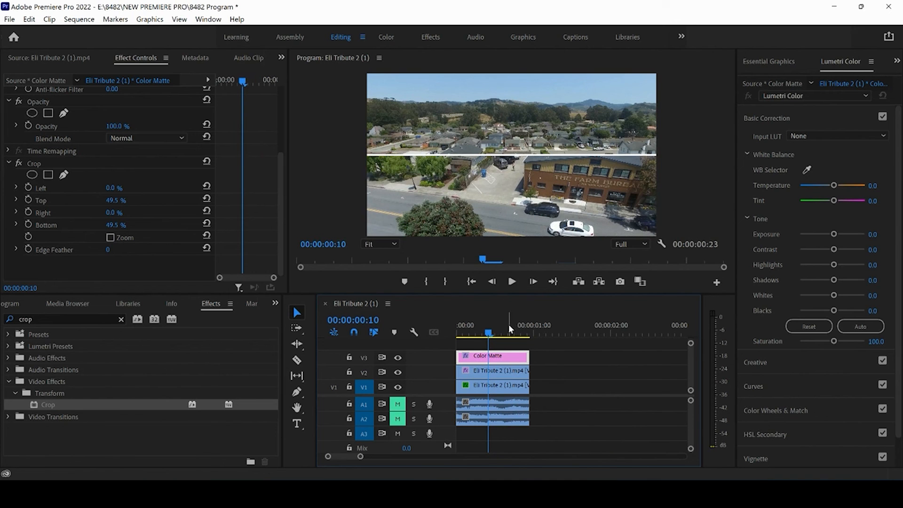
mouse_move(498, 332)
mouse_down()
mouse_move(517, 333)
mouse_move(487, 334)
mouse_up()
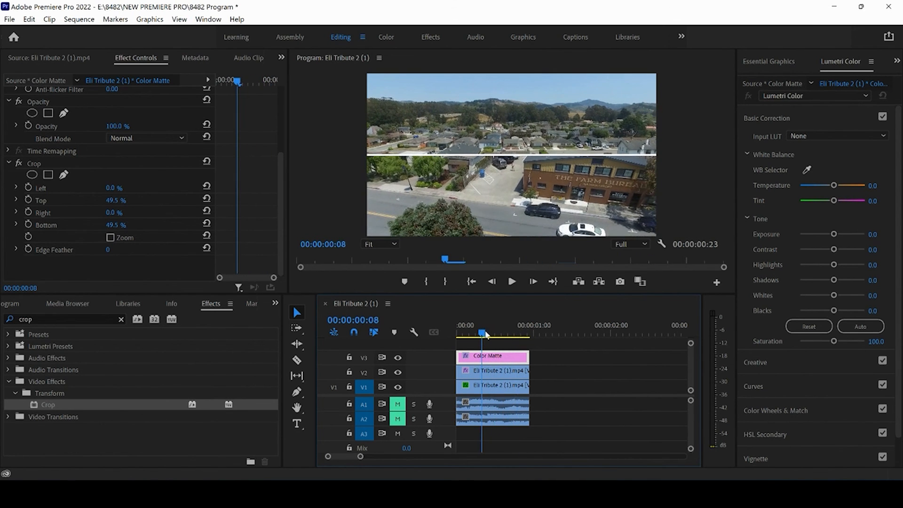
click(576, 365)
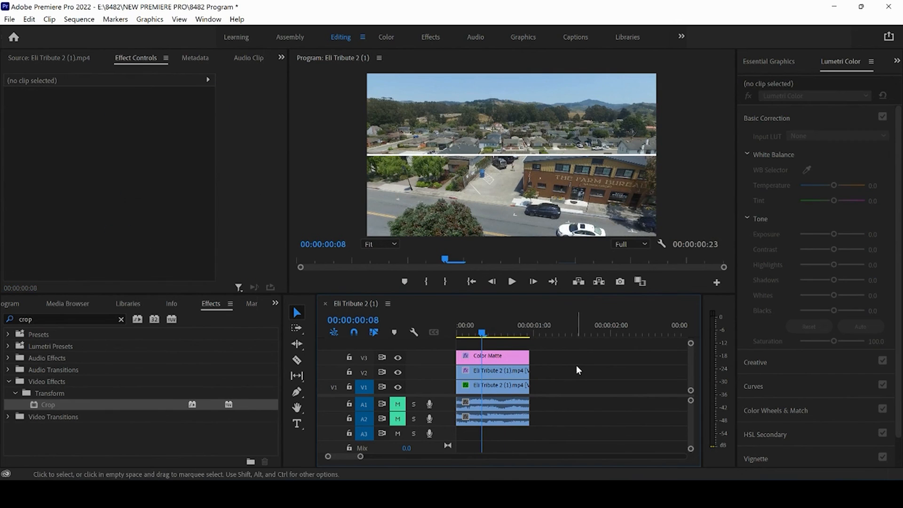
click(485, 392)
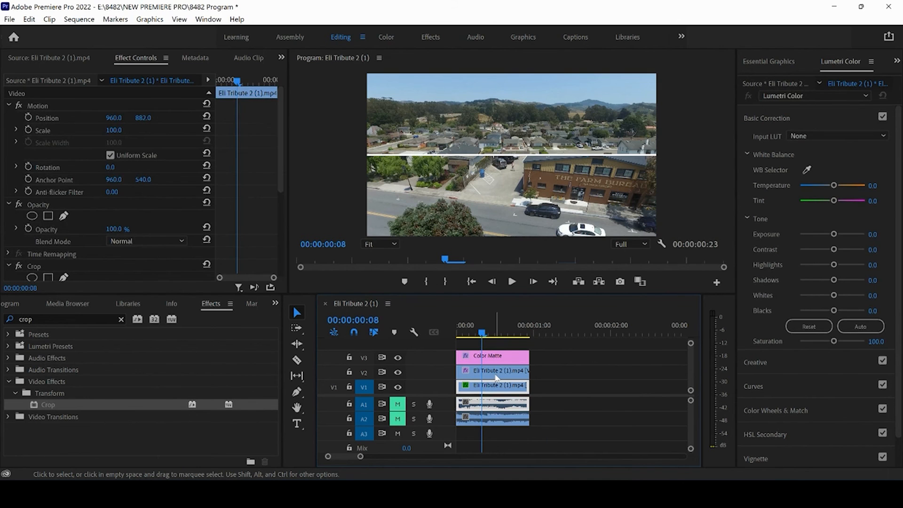
click(497, 377)
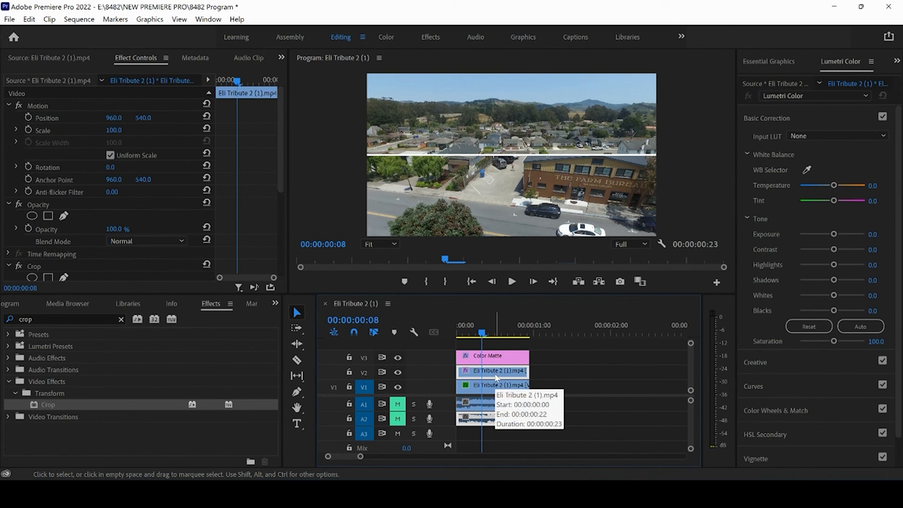
click(507, 361)
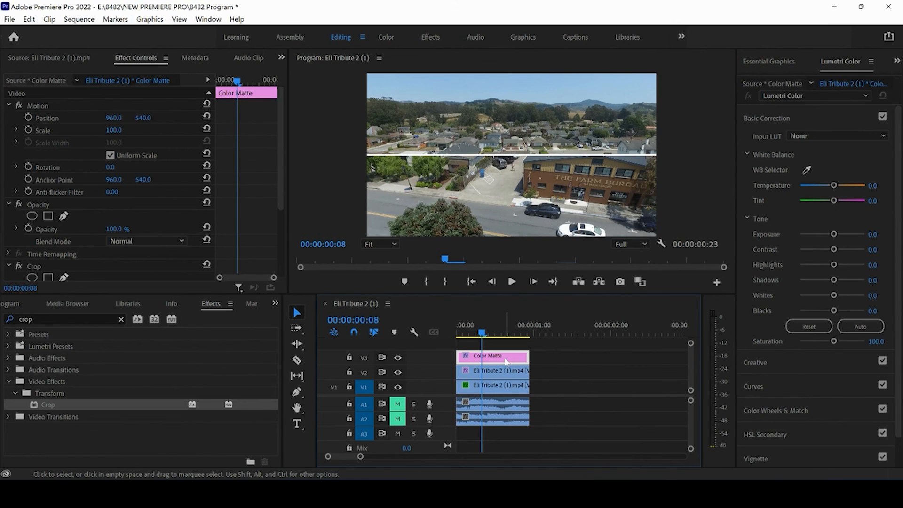
drag(487, 333, 500, 334)
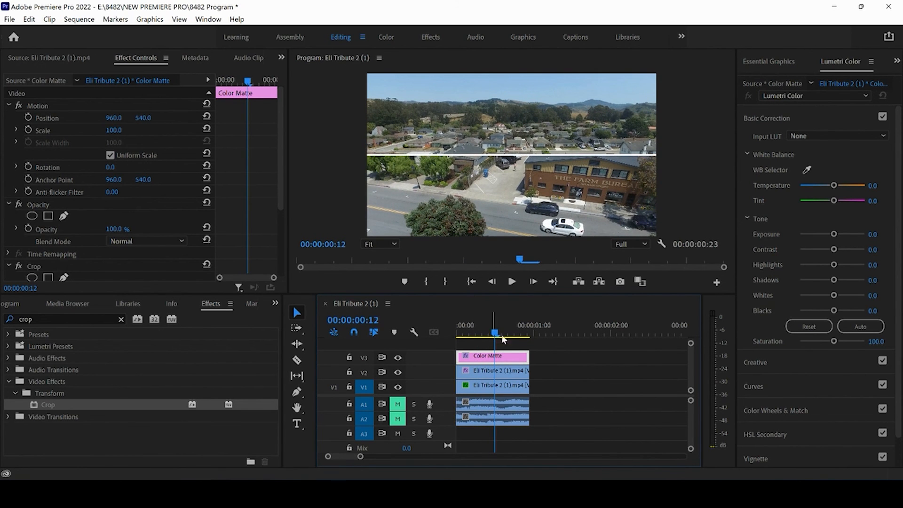
click(513, 347)
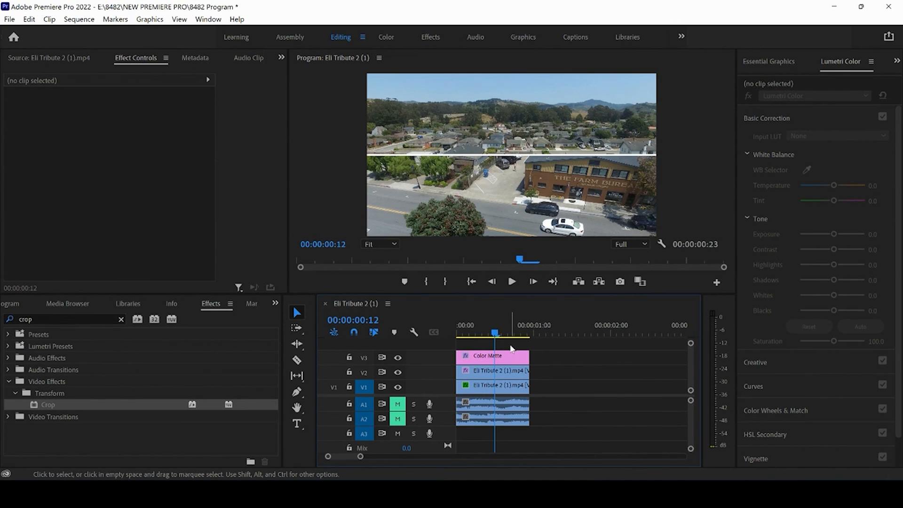